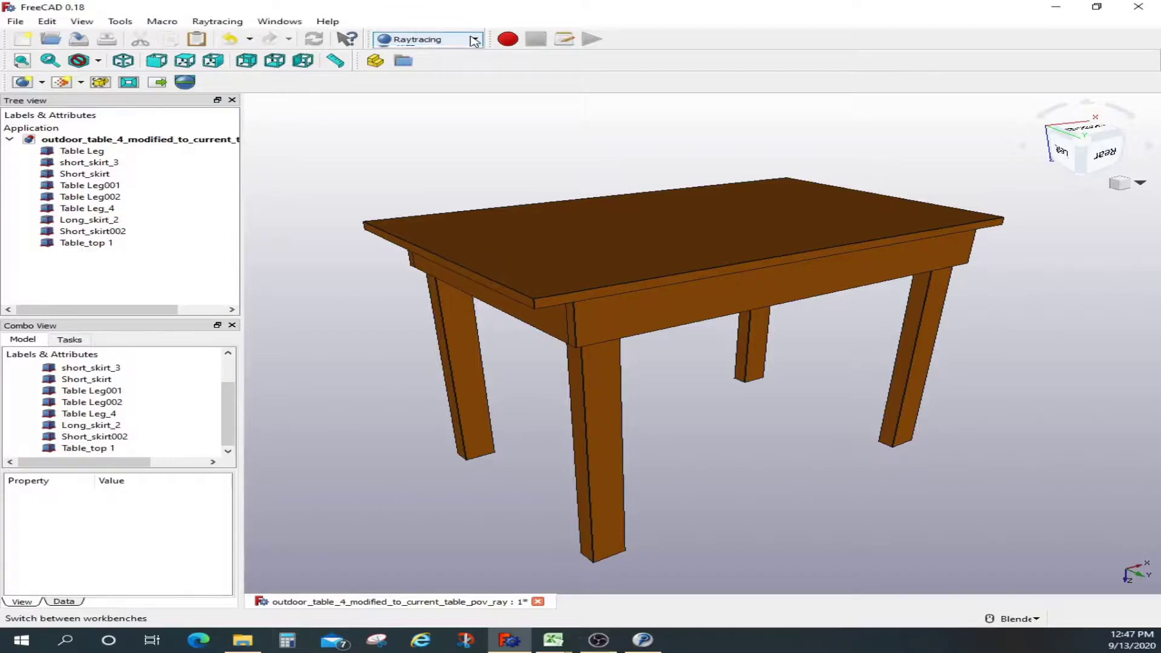
Step: Switch to the Raytracing workbench and open the Edit menu
{"action": "left_click", "coordinate": [423, 39]}
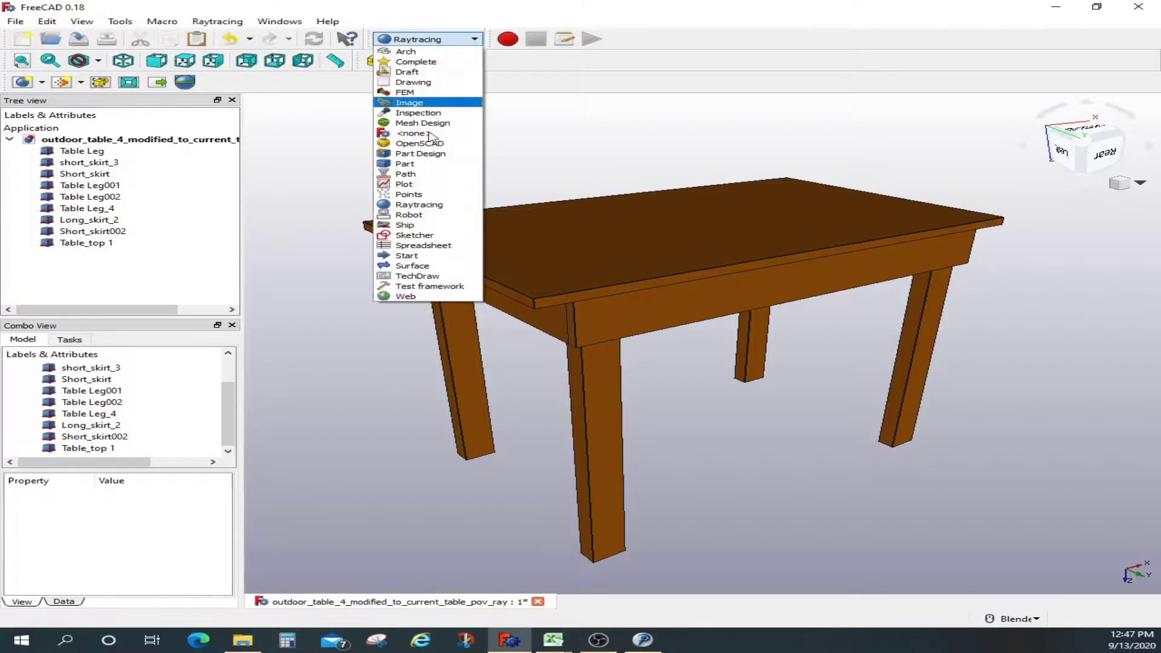
{"action": "left_click", "coordinate": [432, 207]}
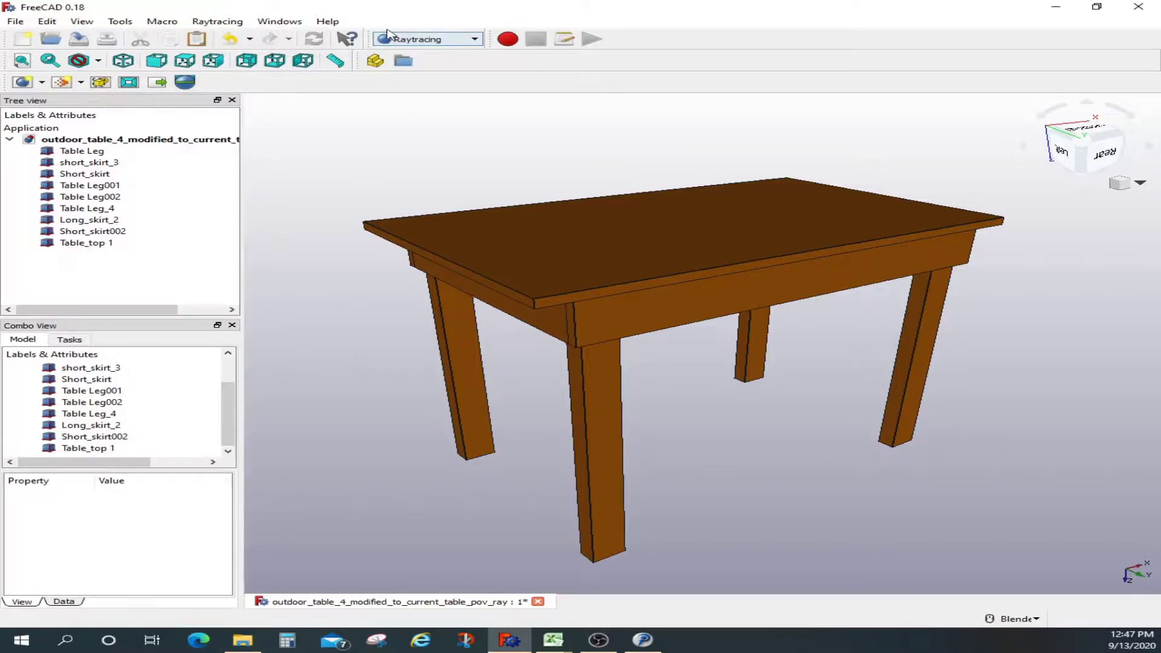
{"action": "left_click", "coordinate": [45, 21]}
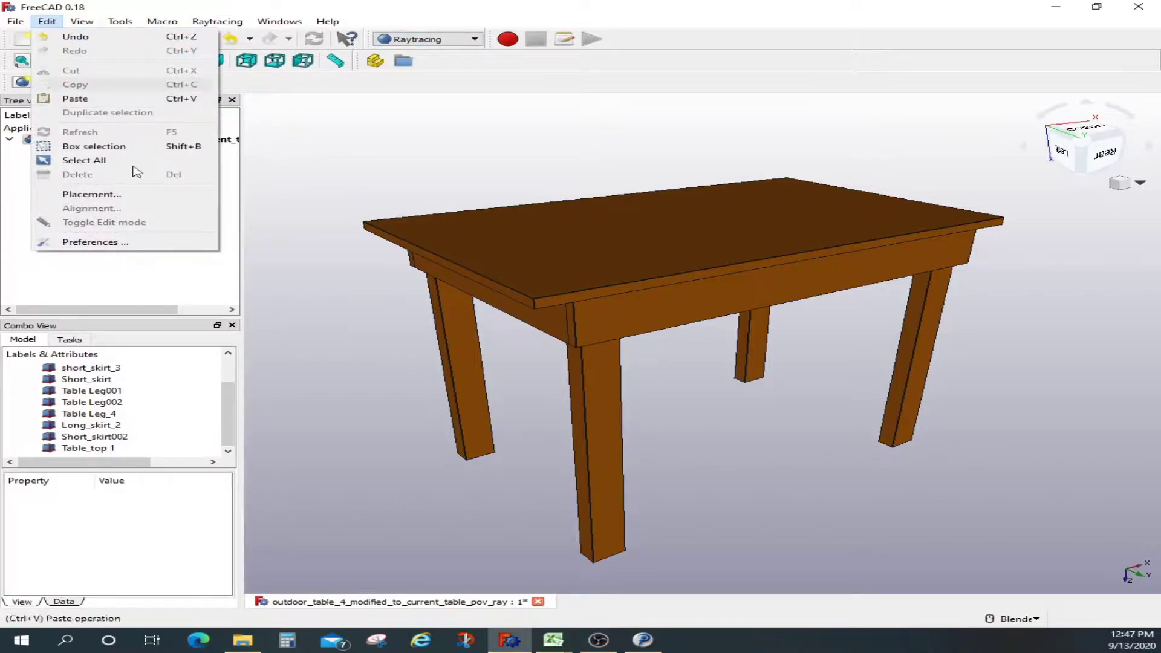
Step: Confirm the Raytracing preferences use pvengine64.exe as the POV-Ray executable, then accept with OK
{"action": "left_click", "coordinate": [127, 243]}
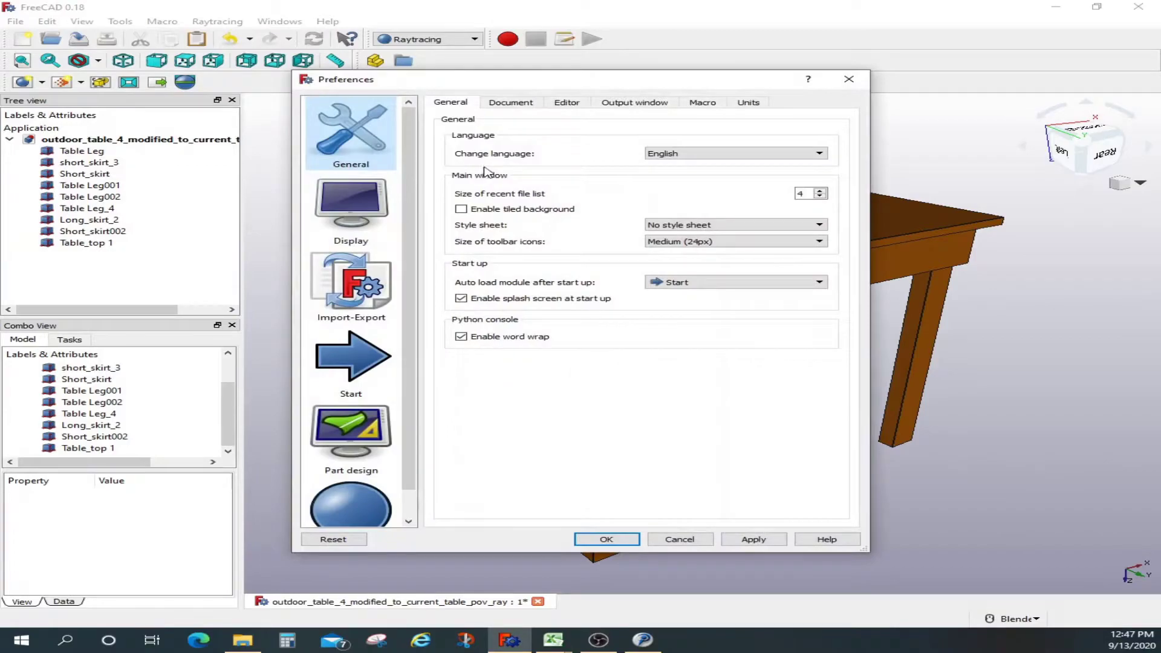
{"action": "left_click", "coordinate": [370, 511]}
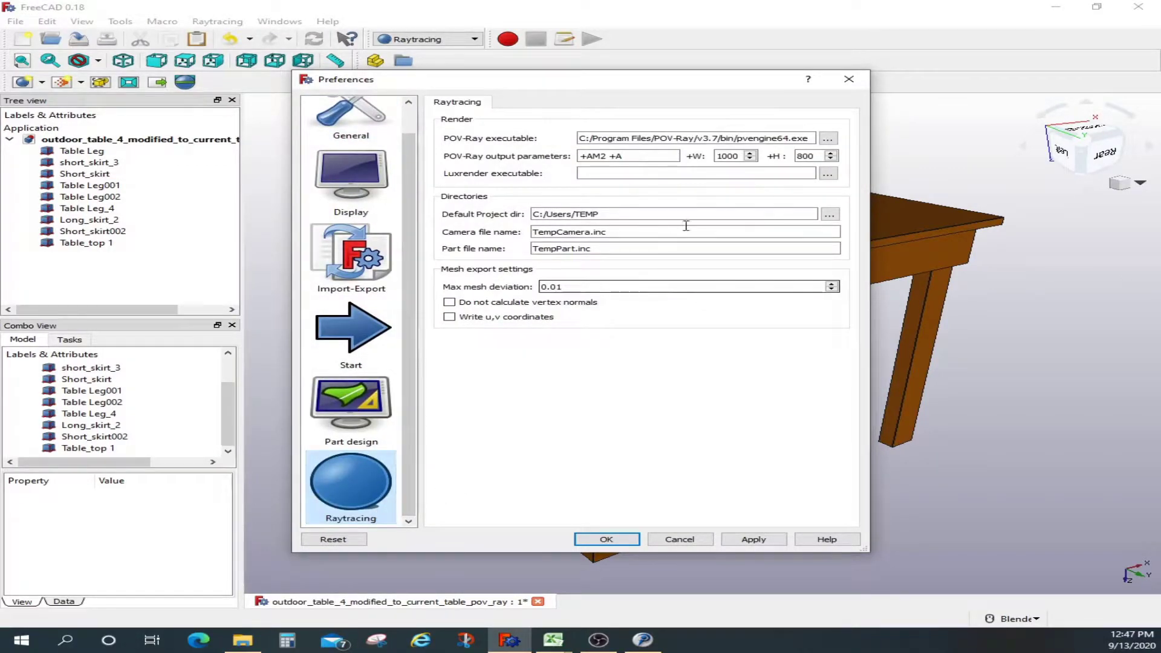
{"action": "left_click", "coordinate": [812, 142]}
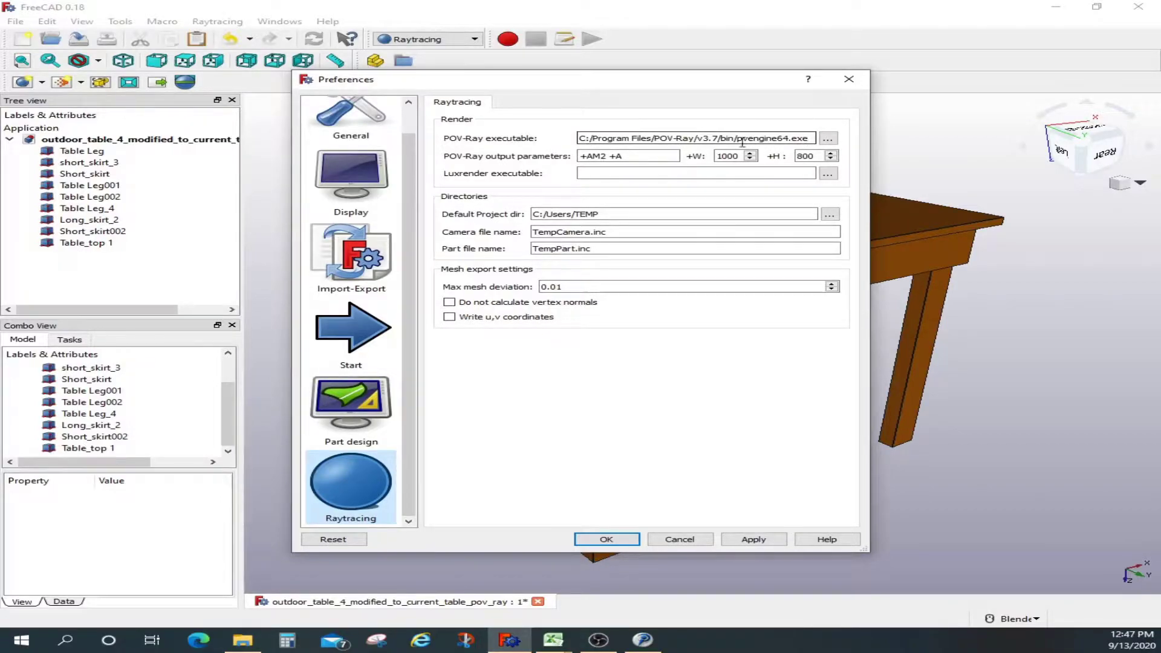
{"action": "key", "text": "Tab"}
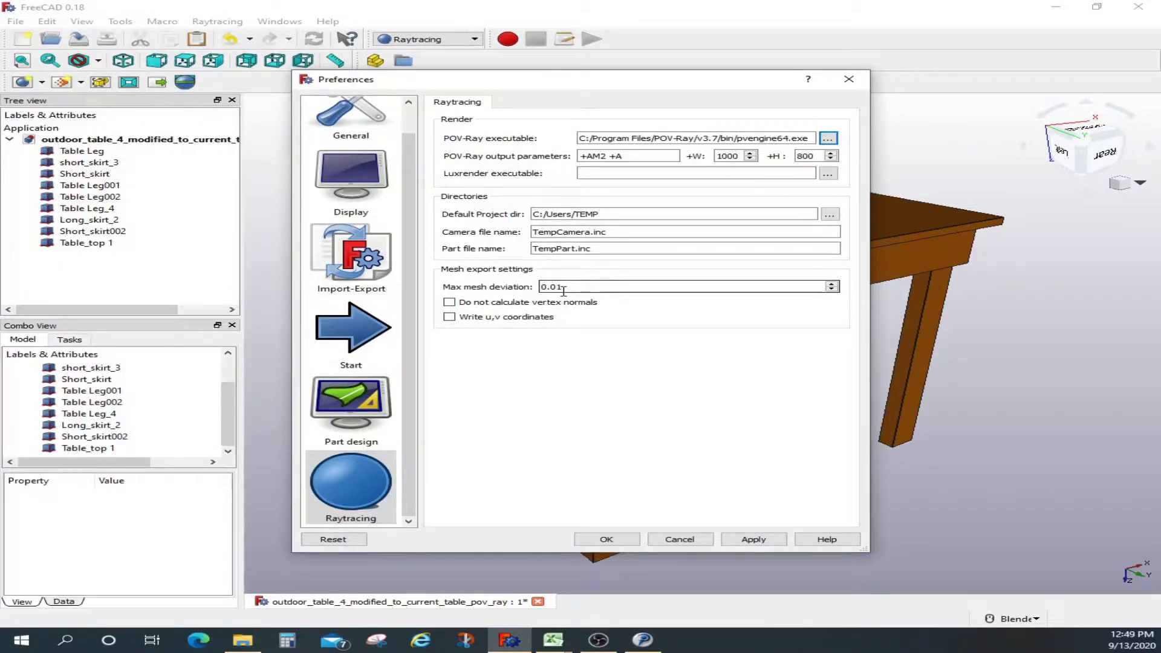
{"action": "left_click", "coordinate": [610, 540]}
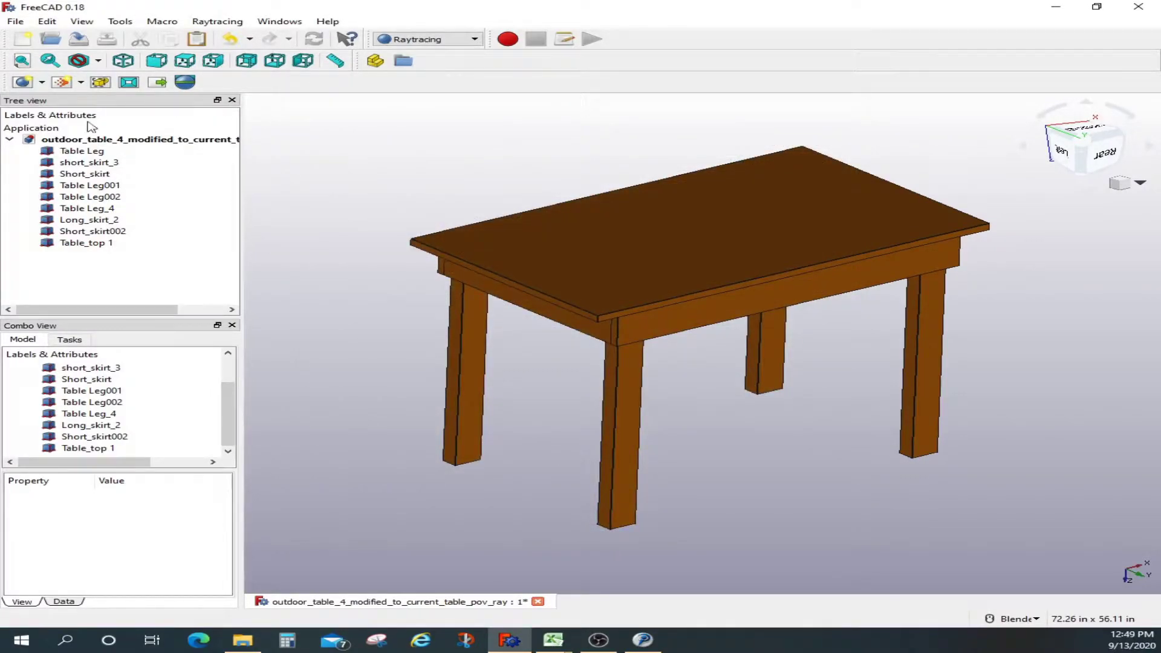
Step: Switch the table's 3D view to Perspective from the View menu
{"action": "left_click", "coordinate": [83, 22]}
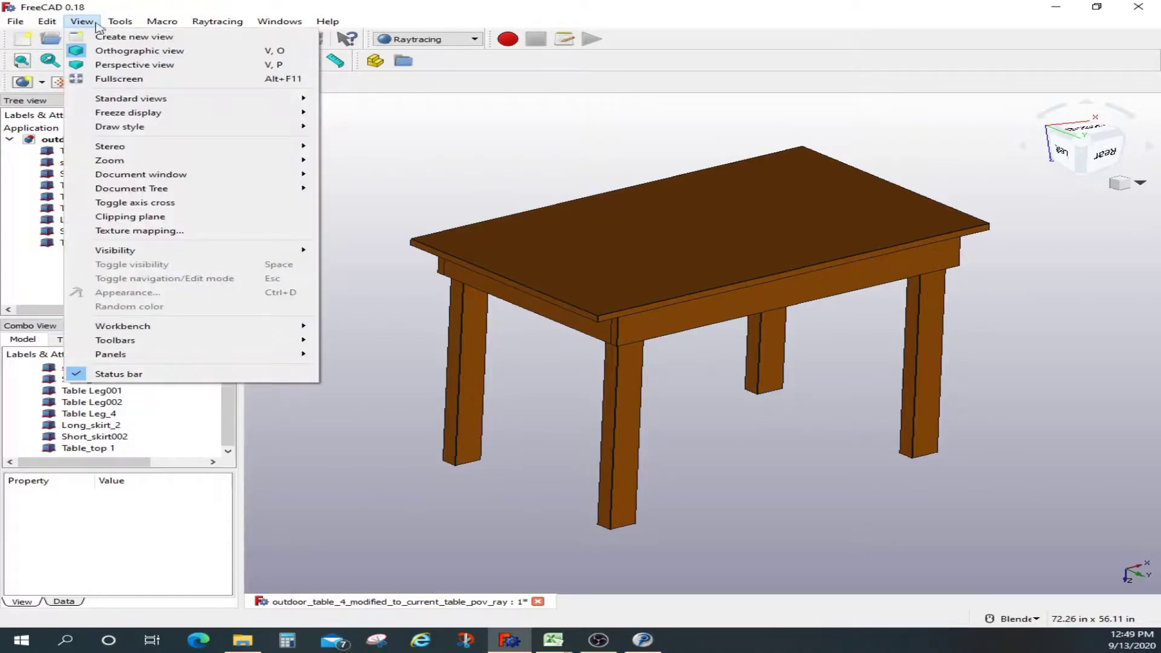
{"action": "left_click", "coordinate": [153, 68]}
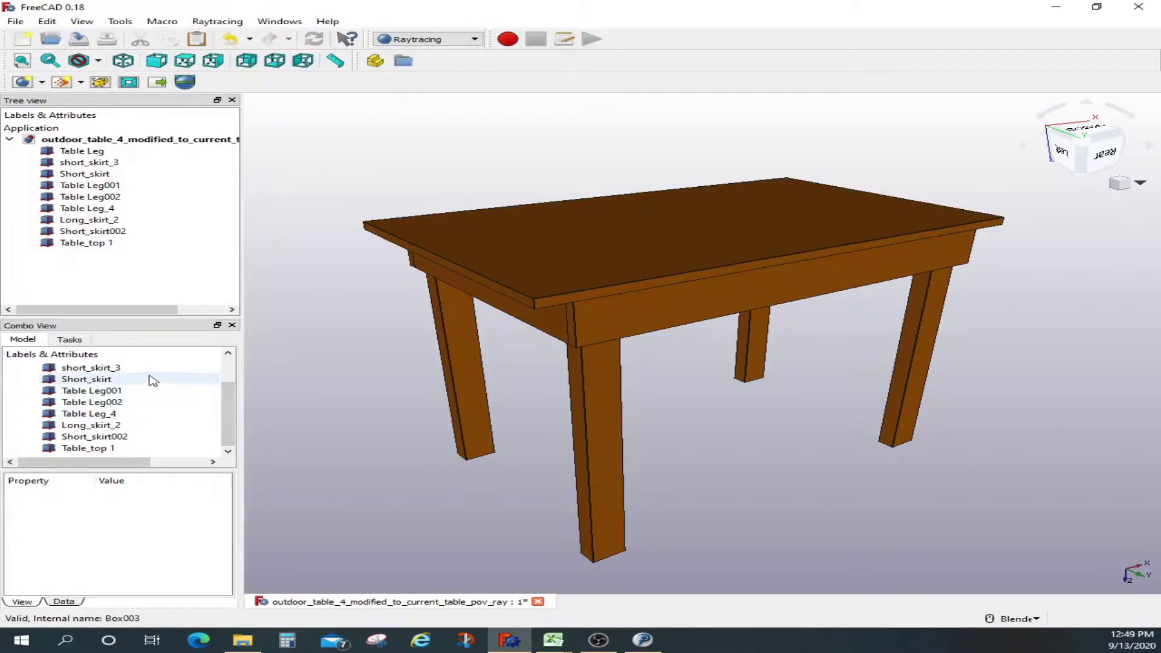
Step: Set Deviation to 0.01 for parts short_skirt_3 through Table_top 1, then deselect
{"action": "left_click", "coordinate": [128, 371]}
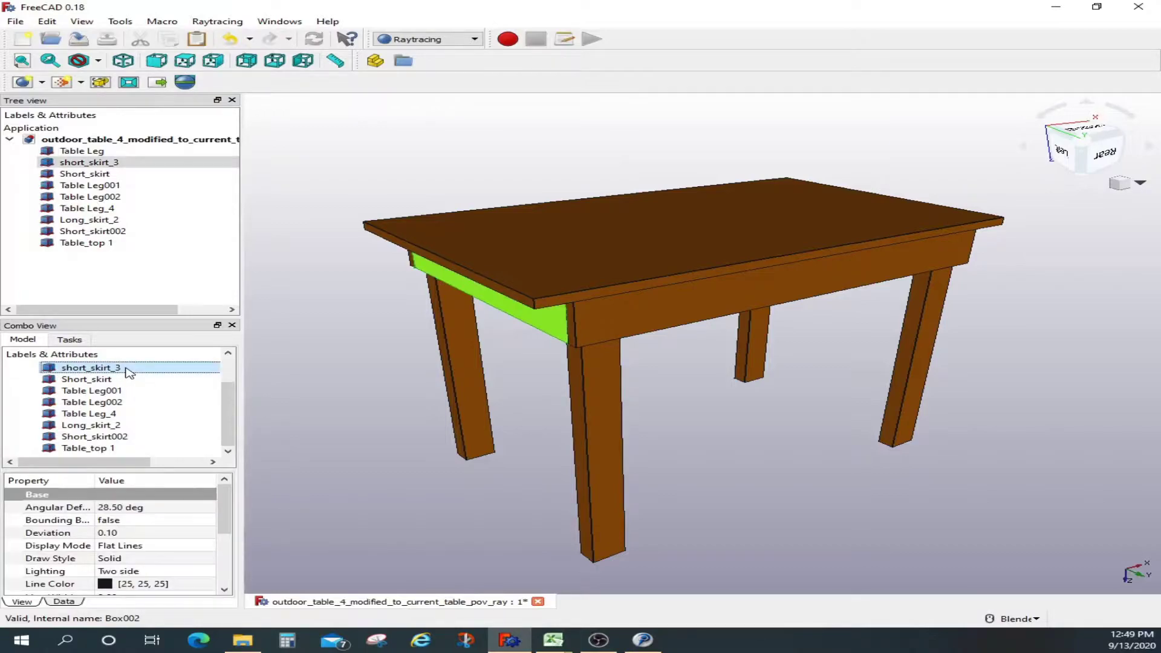
{"action": "left_click", "coordinate": [113, 448], "text": "shift"}
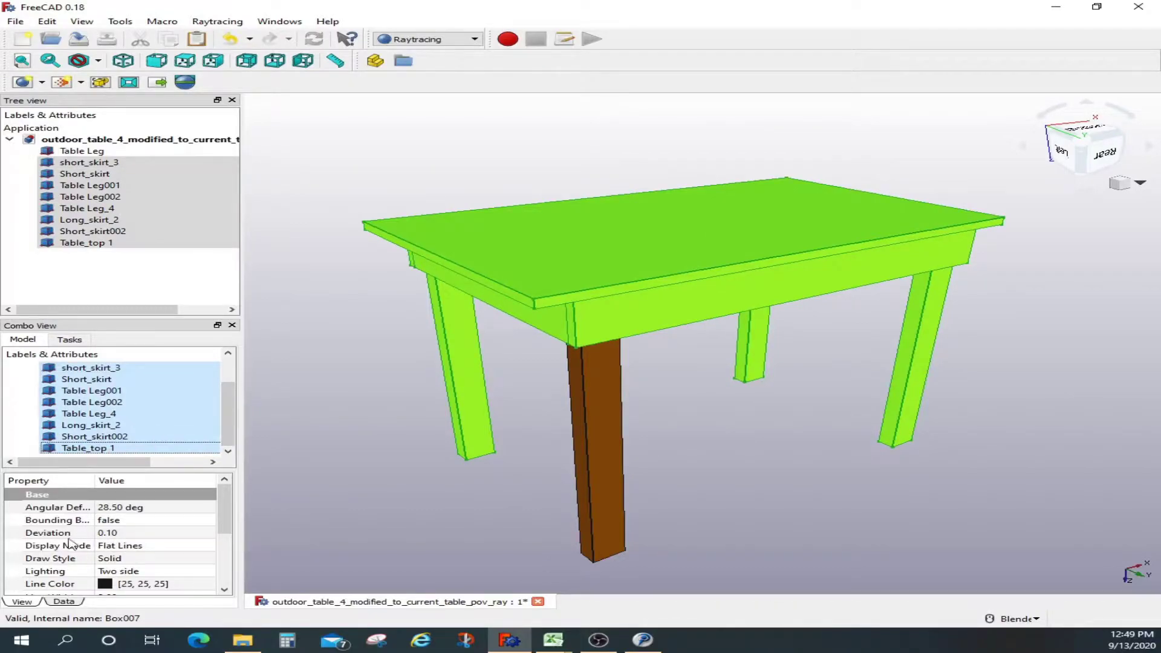
{"action": "left_click", "coordinate": [126, 534]}
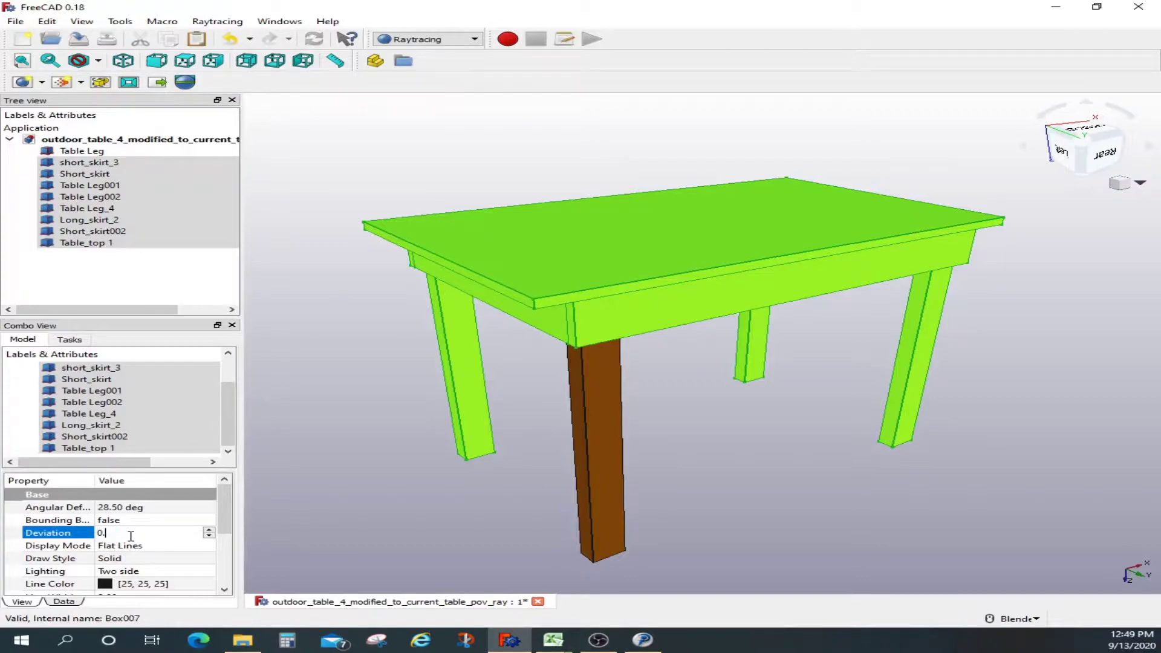
{"action": "type", "text": "0.01"}
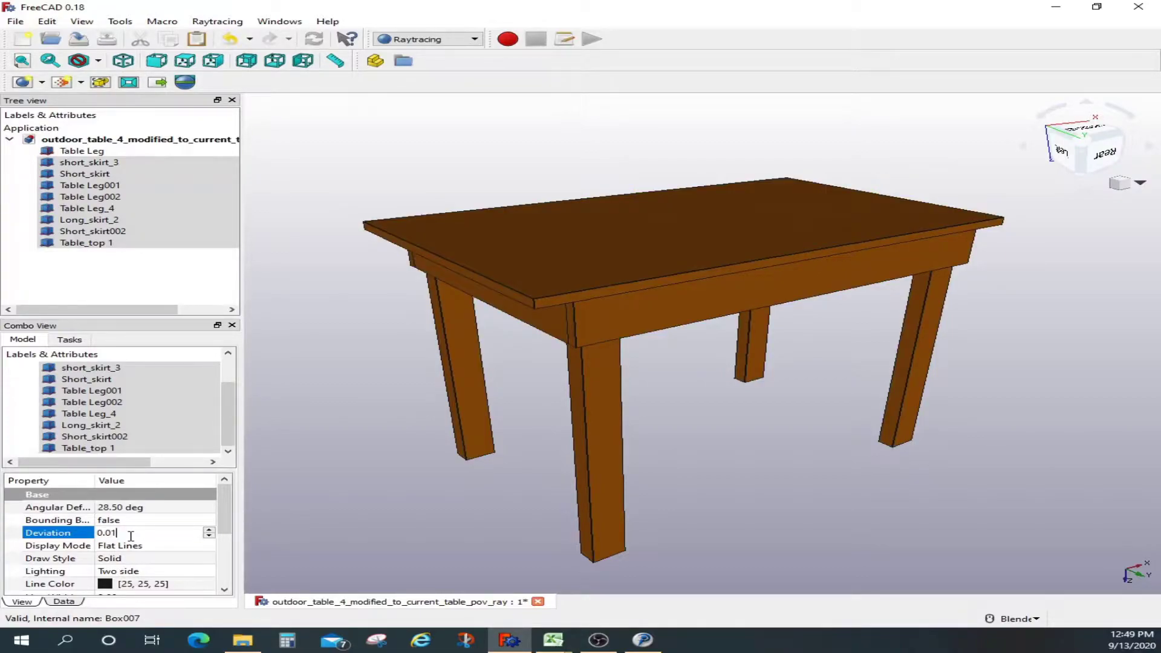
{"action": "key", "text": "Return"}
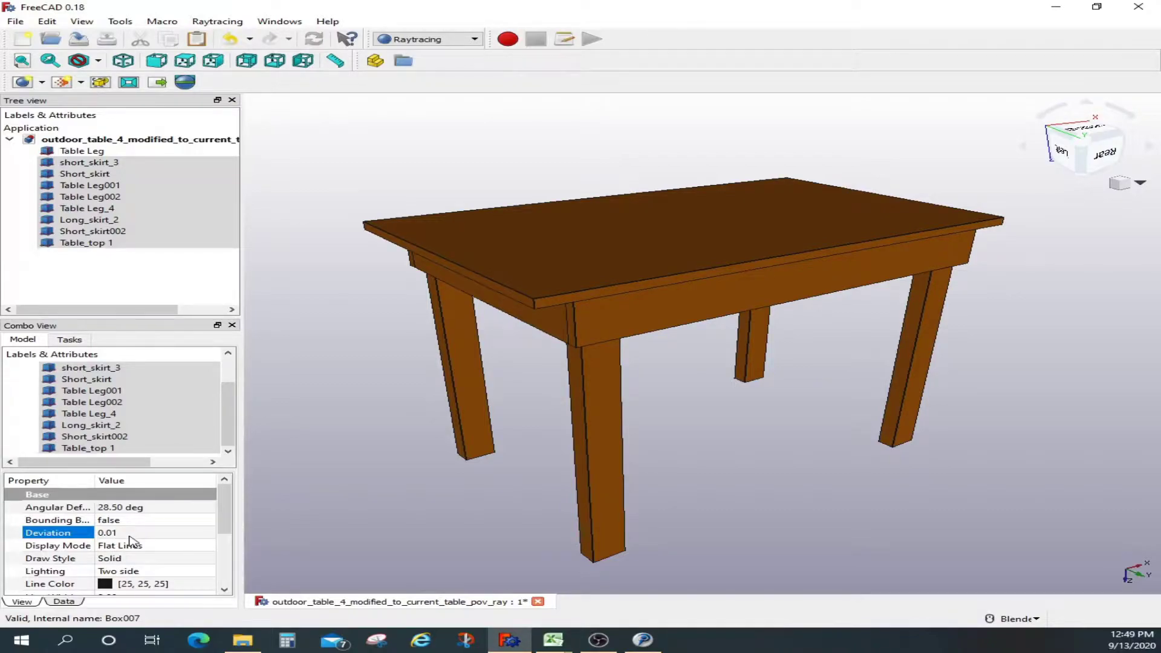
{"action": "mouse_move", "coordinate": [224, 505]}
{"action": "left_mouse_down"}
{"action": "mouse_move", "coordinate": [223, 531]}
{"action": "mouse_move", "coordinate": [217, 489]}
{"action": "left_mouse_up"}
{"action": "left_click", "coordinate": [141, 270]}
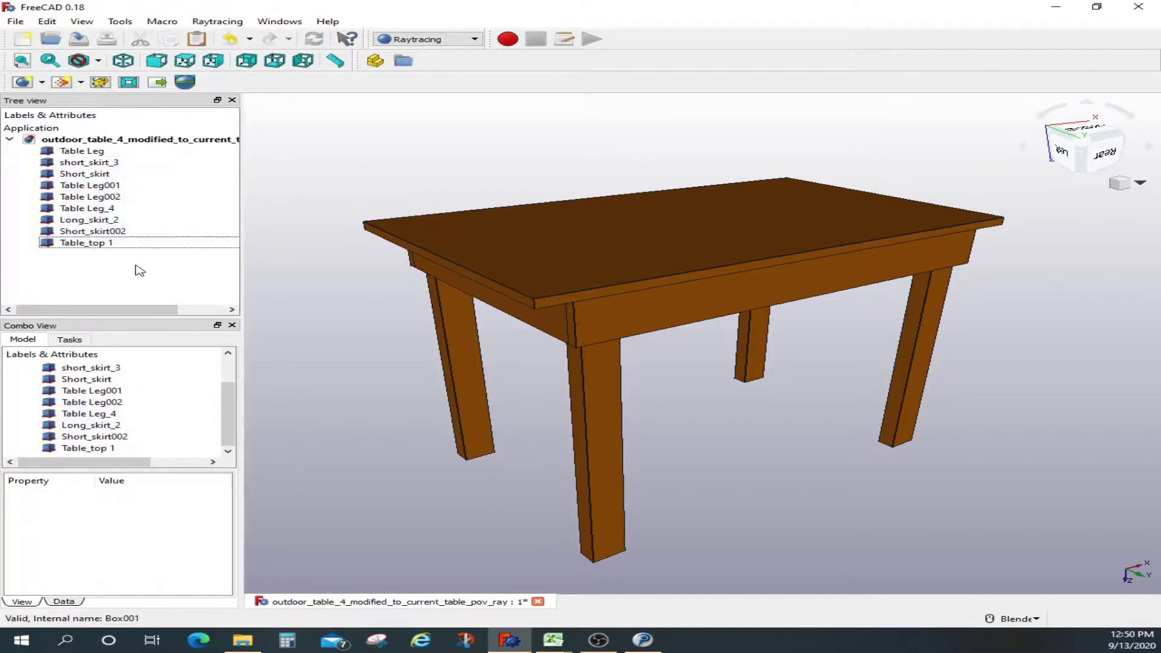
Step: Insert a RadiosityOutdoorHQ POV-Ray project and select the Table Leg part
{"action": "left_click", "coordinate": [42, 84]}
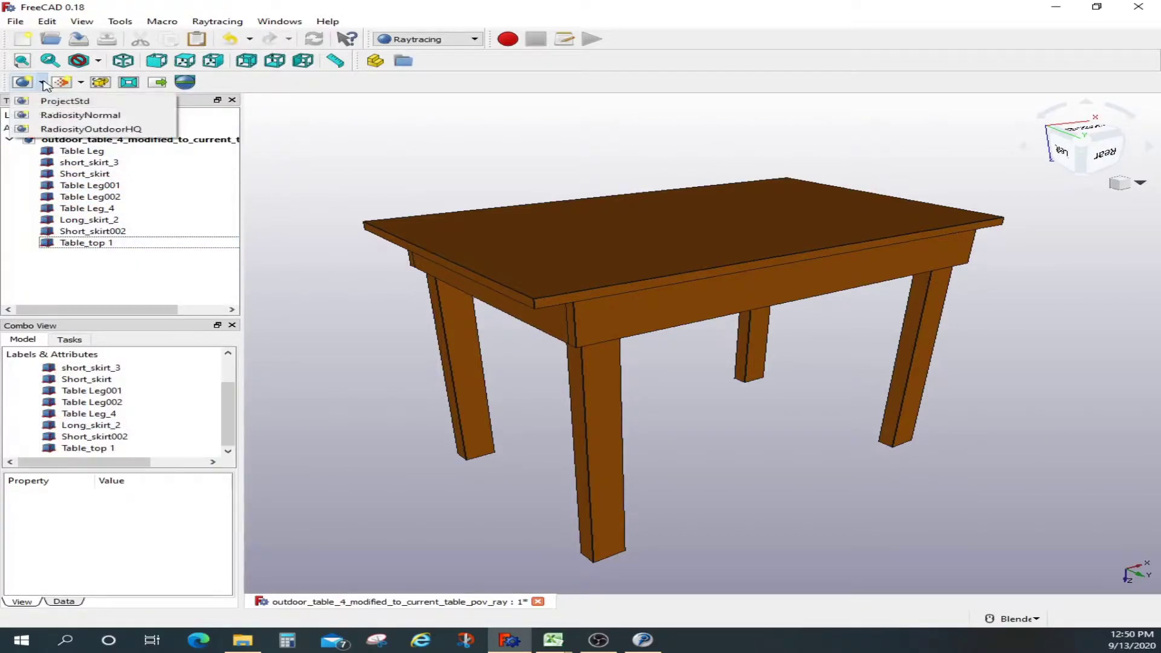
{"action": "left_click", "coordinate": [75, 129]}
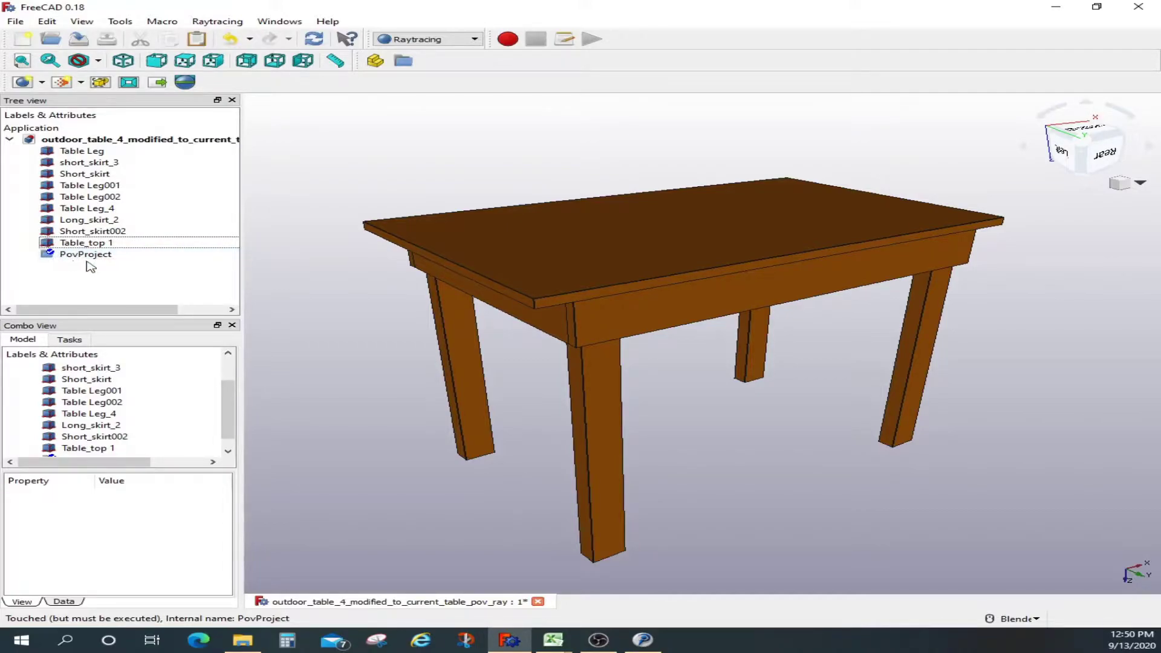
{"action": "left_click", "coordinate": [87, 153]}
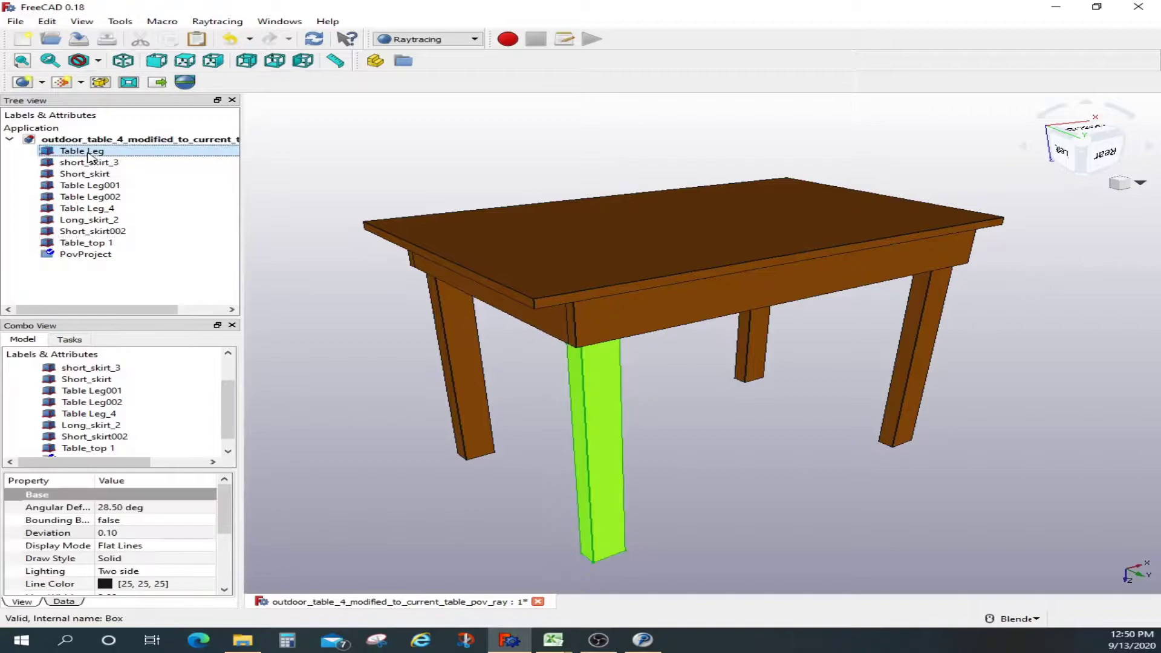
Step: Insert Table Leg through Table_top 1 into PovProject and expand it to check the new views
{"action": "left_click", "coordinate": [106, 245], "text": "shift"}
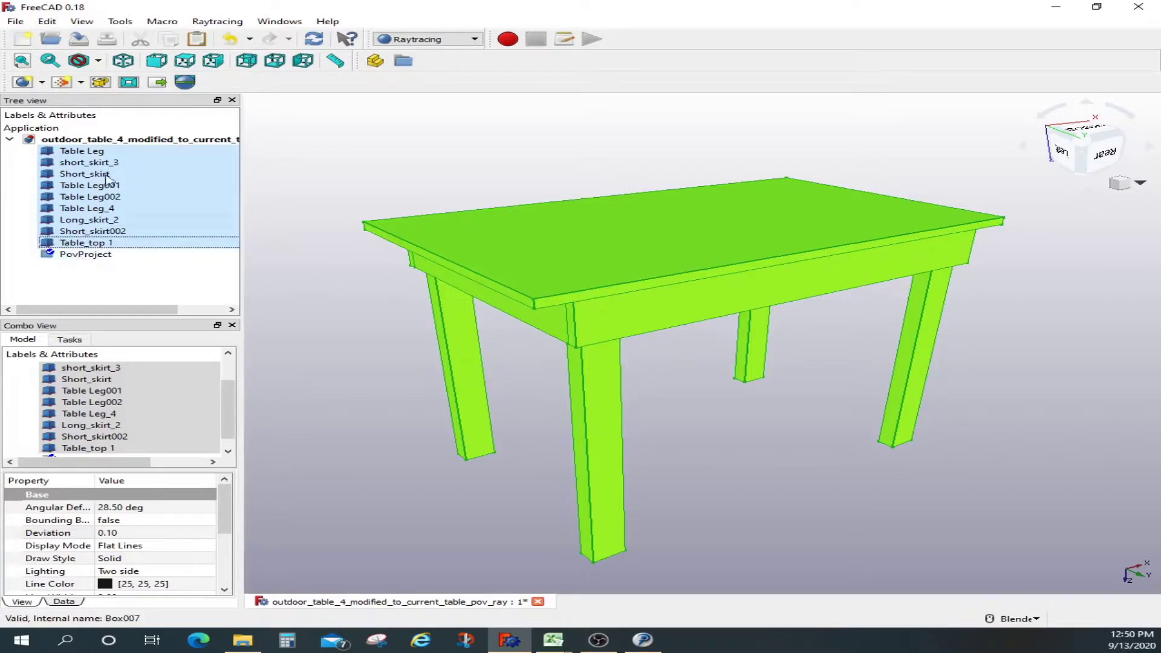
{"action": "left_click", "coordinate": [101, 85]}
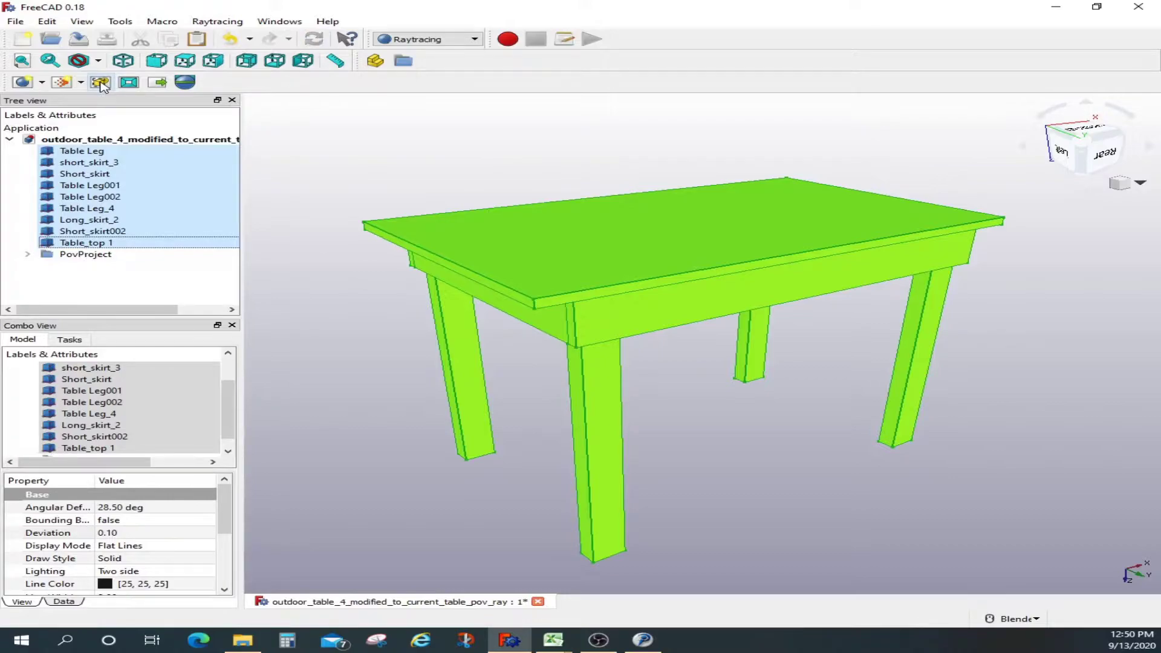
{"action": "left_click", "coordinate": [28, 255]}
{"action": "scroll", "coordinate": [236, 155], "scroll_direction": "down", "scroll_amount": 2}
{"action": "scroll", "coordinate": [236, 152], "scroll_direction": "up", "scroll_amount": 2}
{"action": "scroll", "coordinate": [233, 141], "scroll_direction": "down", "scroll_amount": 1}
{"action": "scroll", "coordinate": [233, 141], "scroll_direction": "up", "scroll_amount": 1}
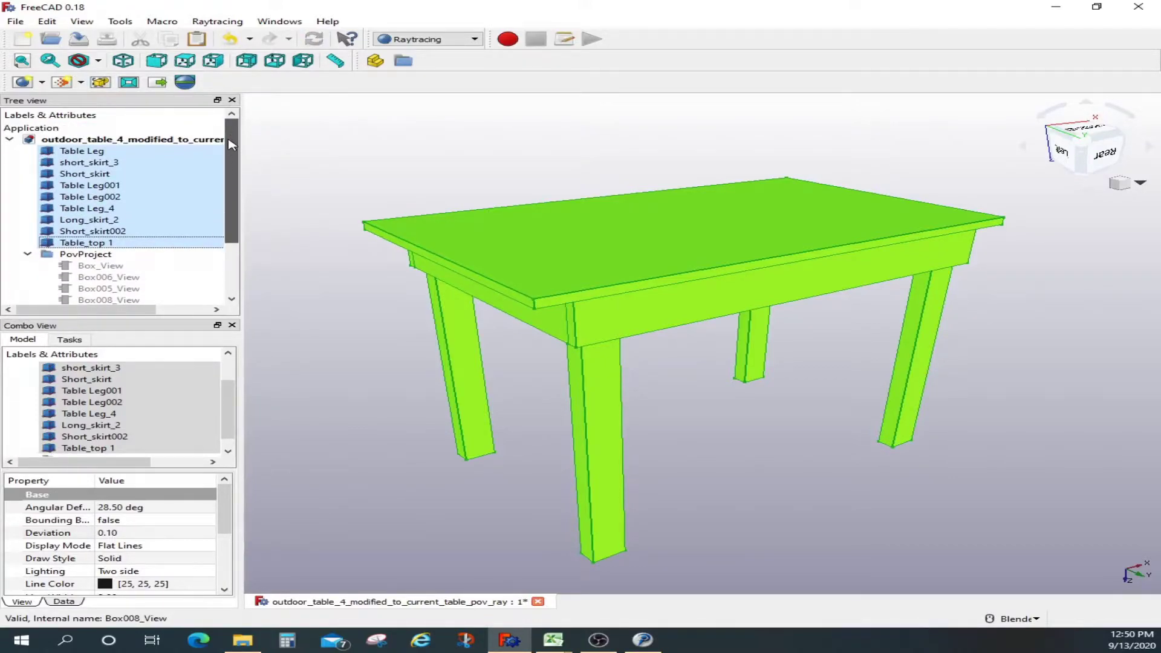
{"action": "scroll", "coordinate": [236, 142], "scroll_direction": "down", "scroll_amount": 2}
{"action": "scroll", "coordinate": [238, 144], "scroll_direction": "up", "scroll_amount": 2}
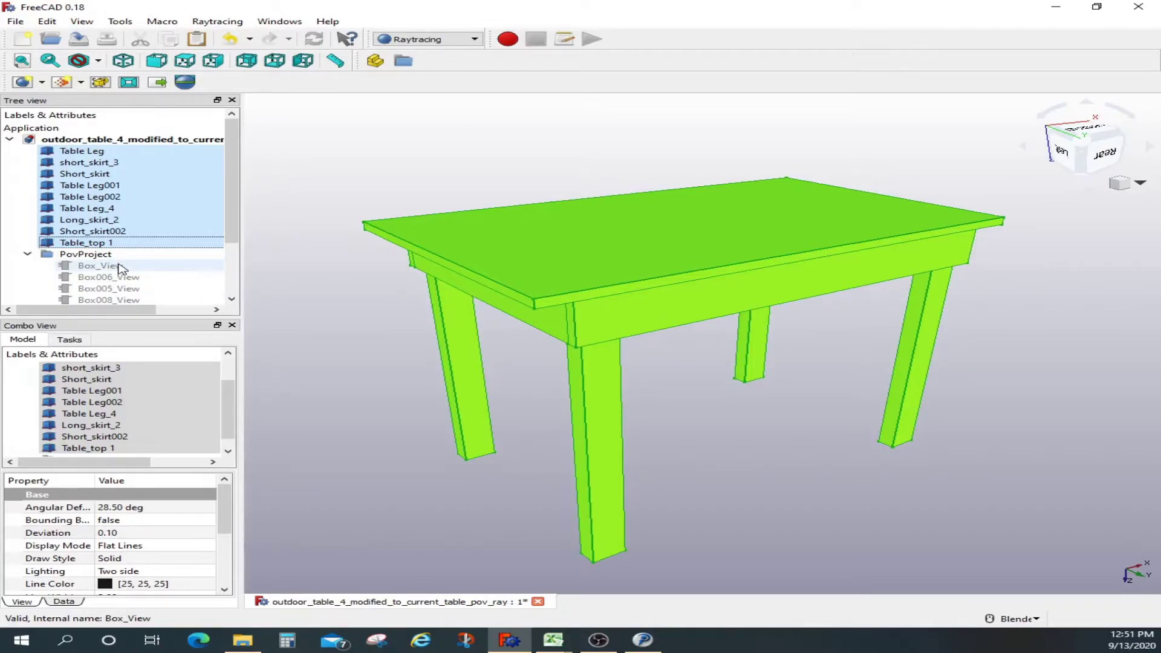
Step: Try Reset camera on the orbited view, dismiss the Wrong selection warning, then select PovProject
{"action": "left_click_drag", "start_coordinate": [236, 224], "coordinate": [232, 199]}
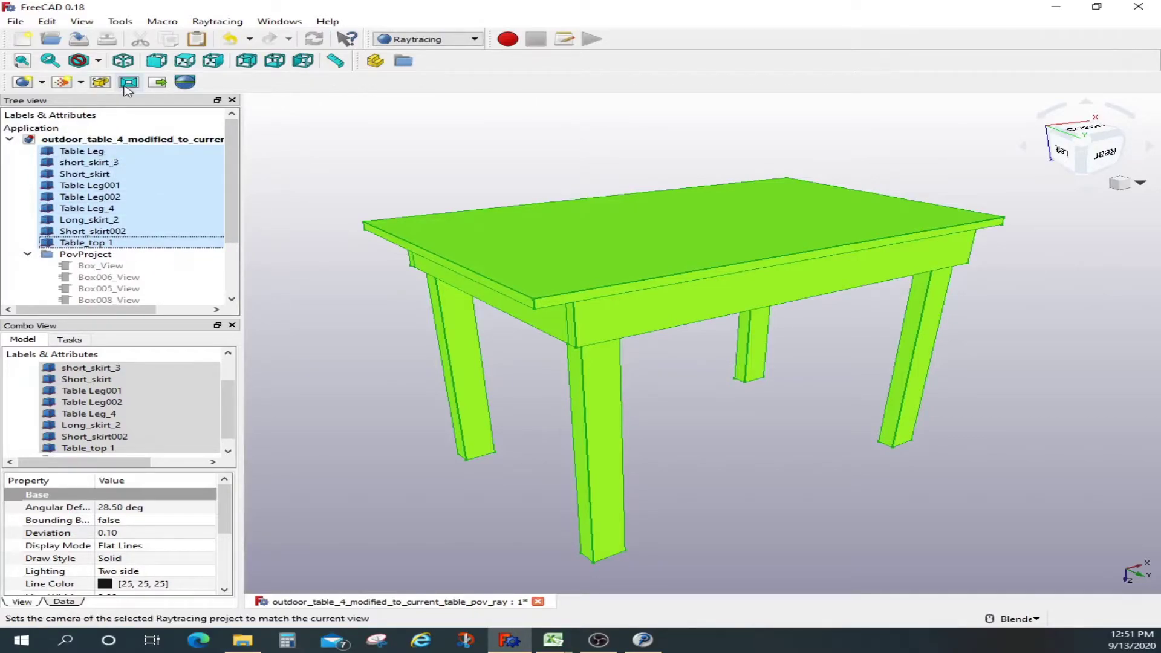
{"action": "left_click", "coordinate": [337, 115]}
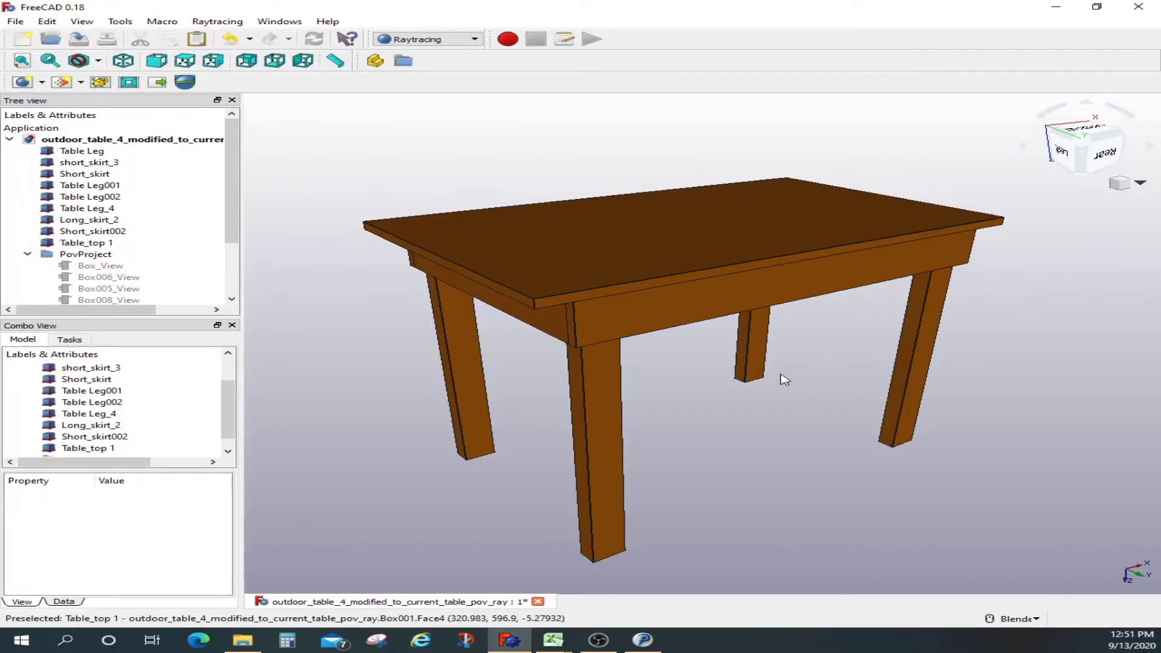
{"action": "mouse_move", "coordinate": [773, 415]}
{"action": "middle_mouse_down"}
{"action": "mouse_move", "coordinate": [818, 401]}
{"action": "mouse_move", "coordinate": [760, 409]}
{"action": "mouse_move", "coordinate": [770, 414]}
{"action": "middle_mouse_up"}
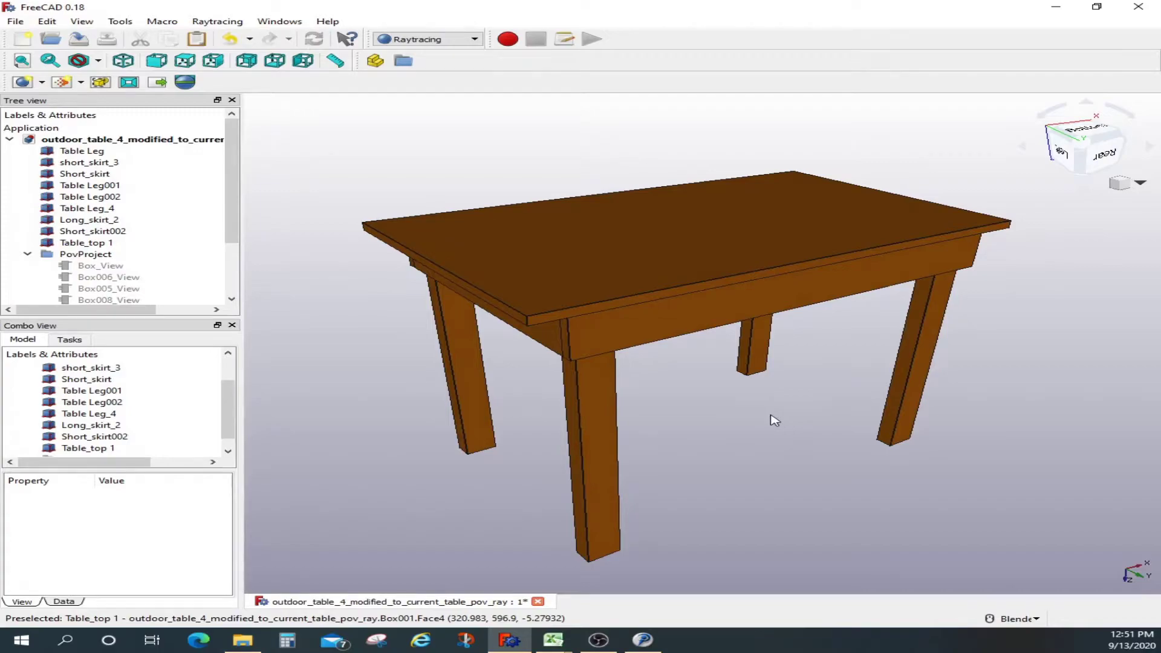
{"action": "left_click", "coordinate": [129, 87]}
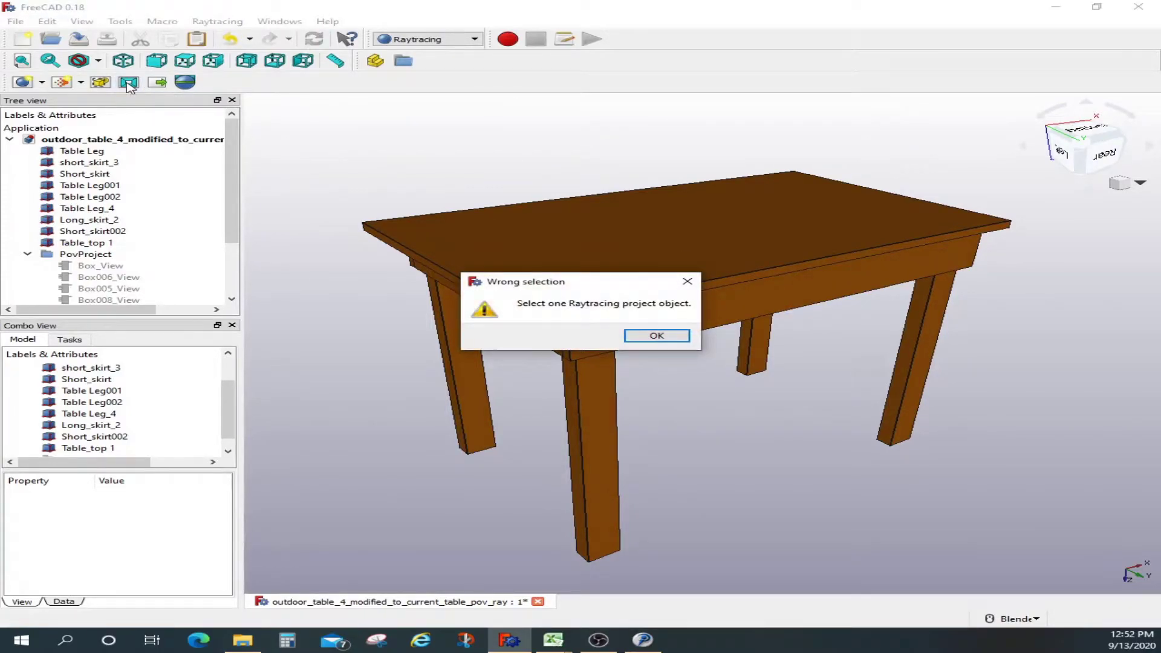
{"action": "left_click", "coordinate": [655, 337]}
{"action": "left_click", "coordinate": [75, 256]}
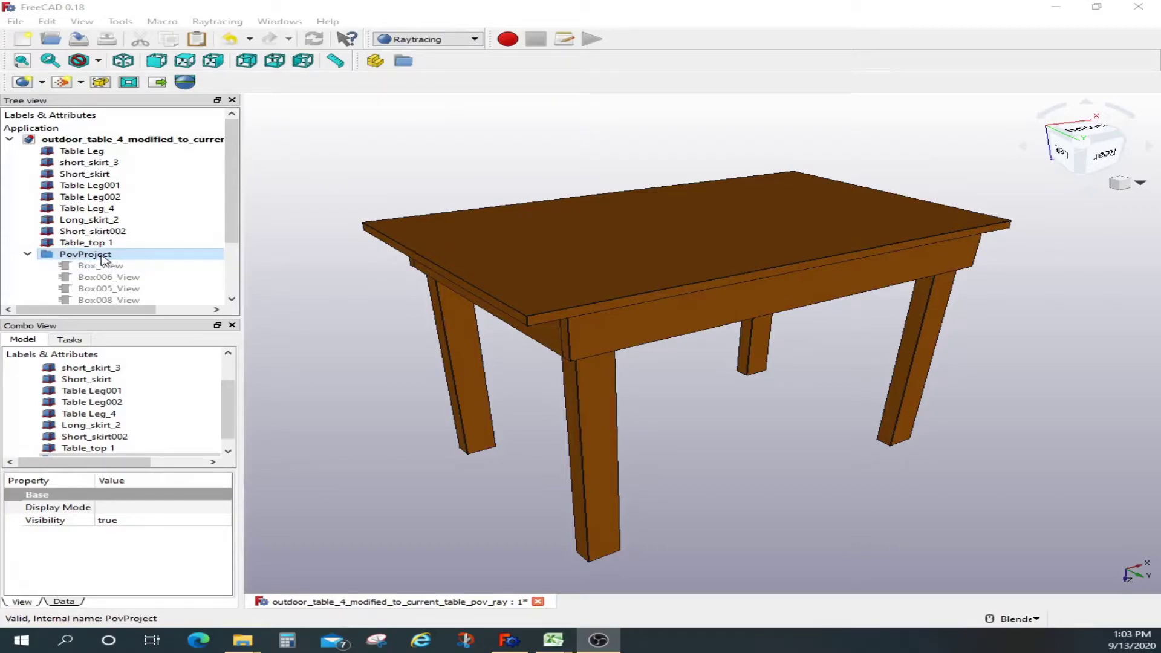
Step: Return to FreeCAD and start exporting the project as a POV-Ray (*.pov) file
{"action": "left_click", "coordinate": [130, 84]}
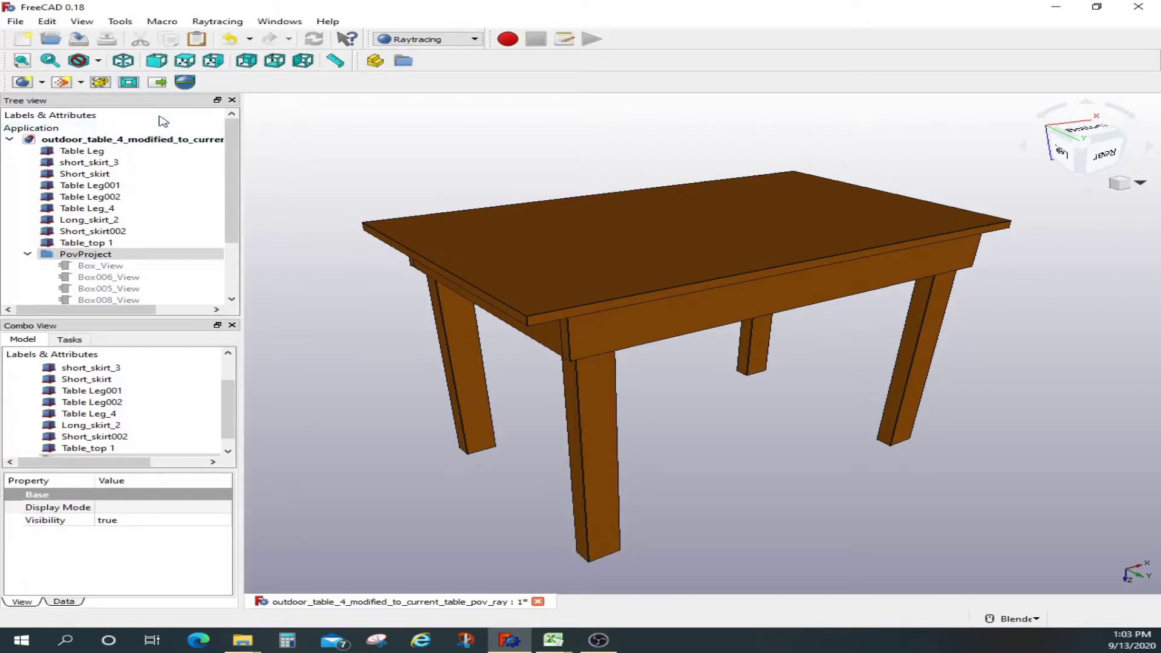
{"action": "left_click", "coordinate": [158, 82]}
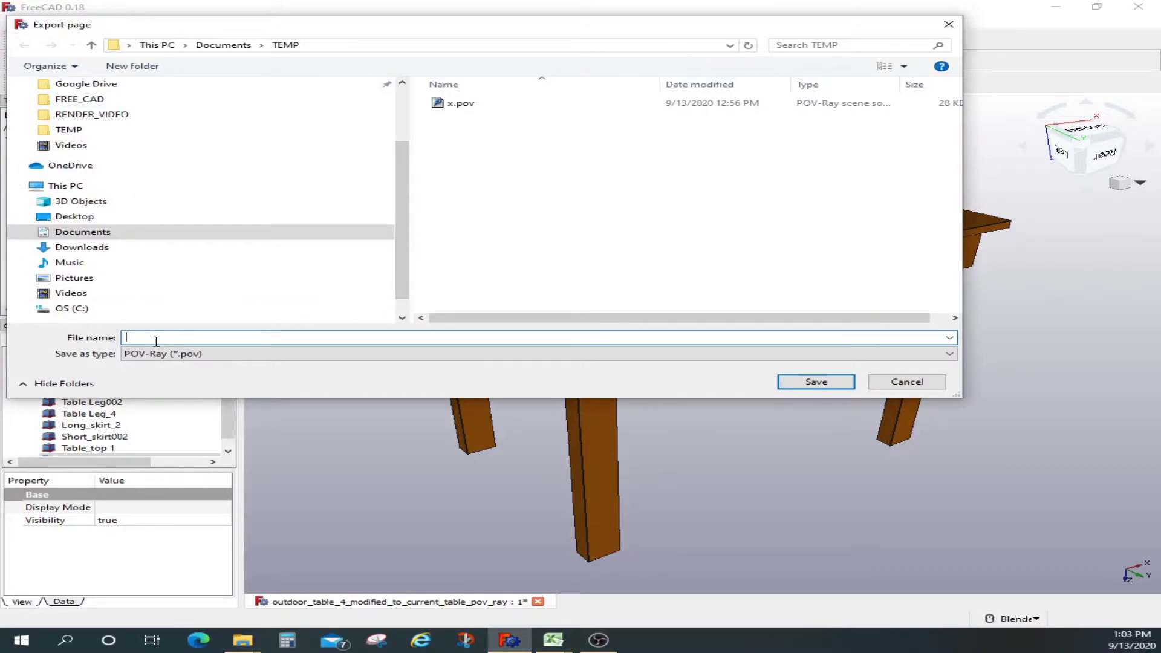
Step: Save the exported scene as table_pov_table in Documents\TEMP
{"action": "type", "text": "d"}
{"action": "key", "text": "BackSpace"}
{"action": "type", "text": "table_pov_table"}
{"action": "key", "text": "Return"}
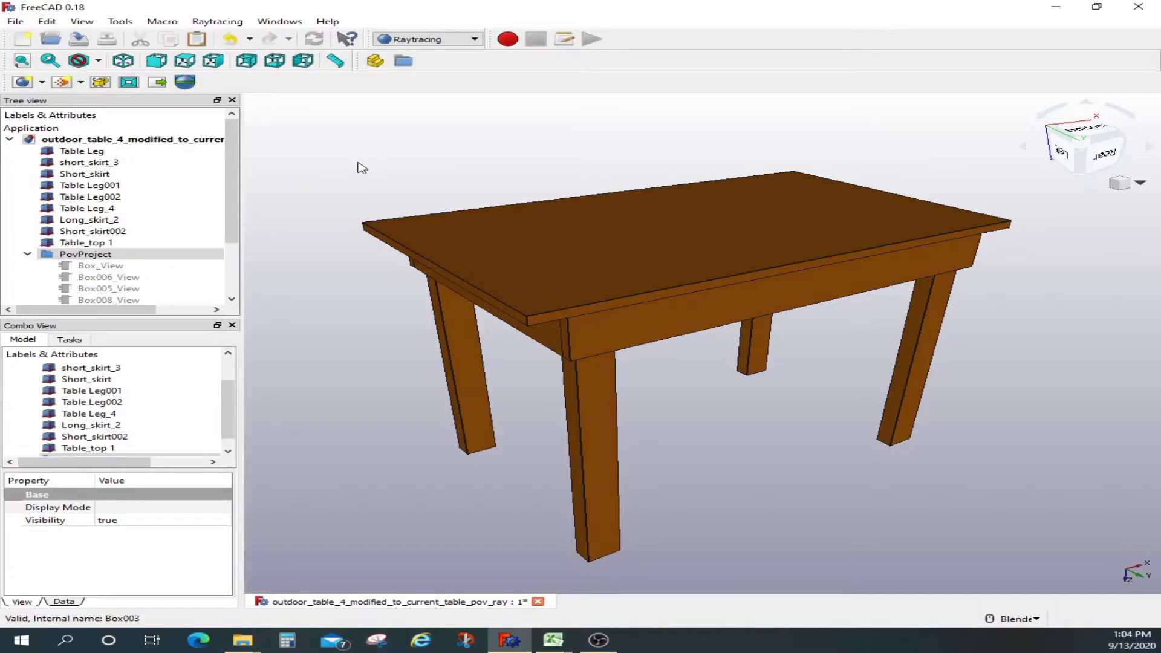
Step: Render the project in POV-Ray, saving the image as 'tab' in TEMP
{"action": "left_click", "coordinate": [184, 82]}
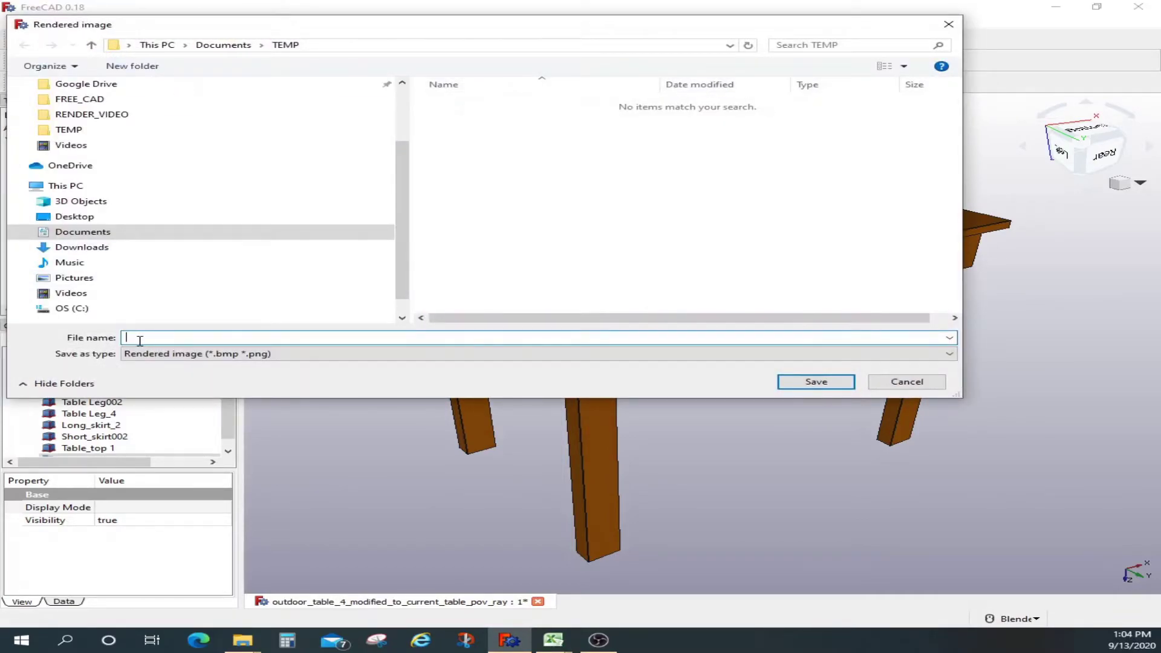
{"action": "type", "text": "table"}
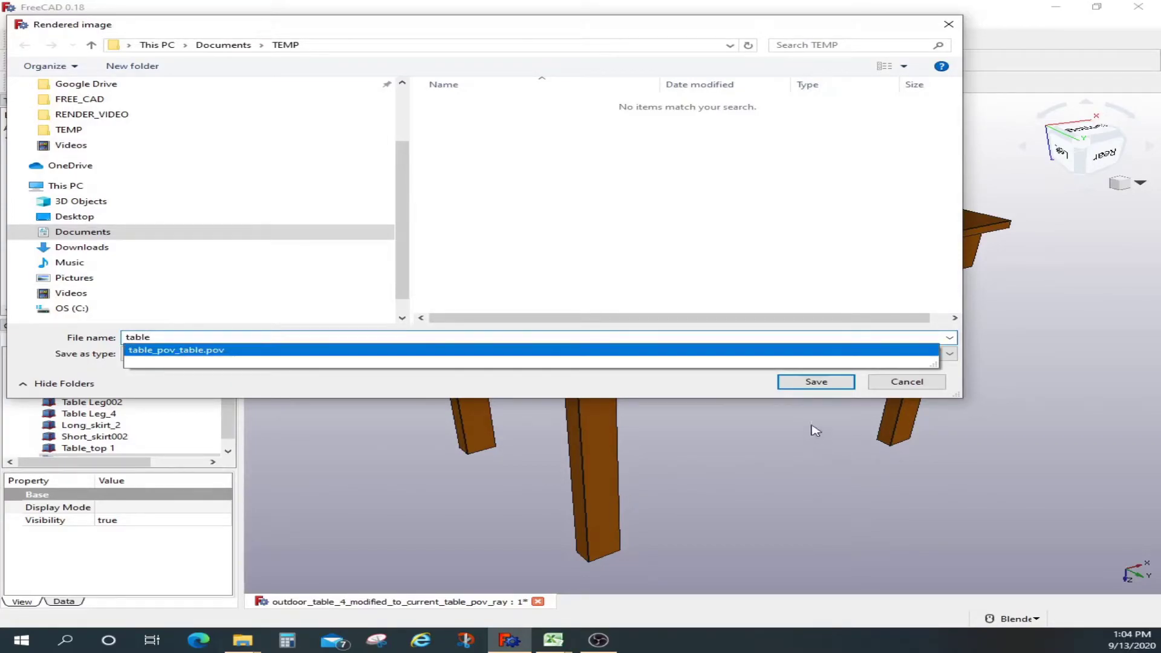
{"action": "left_click", "coordinate": [817, 382]}
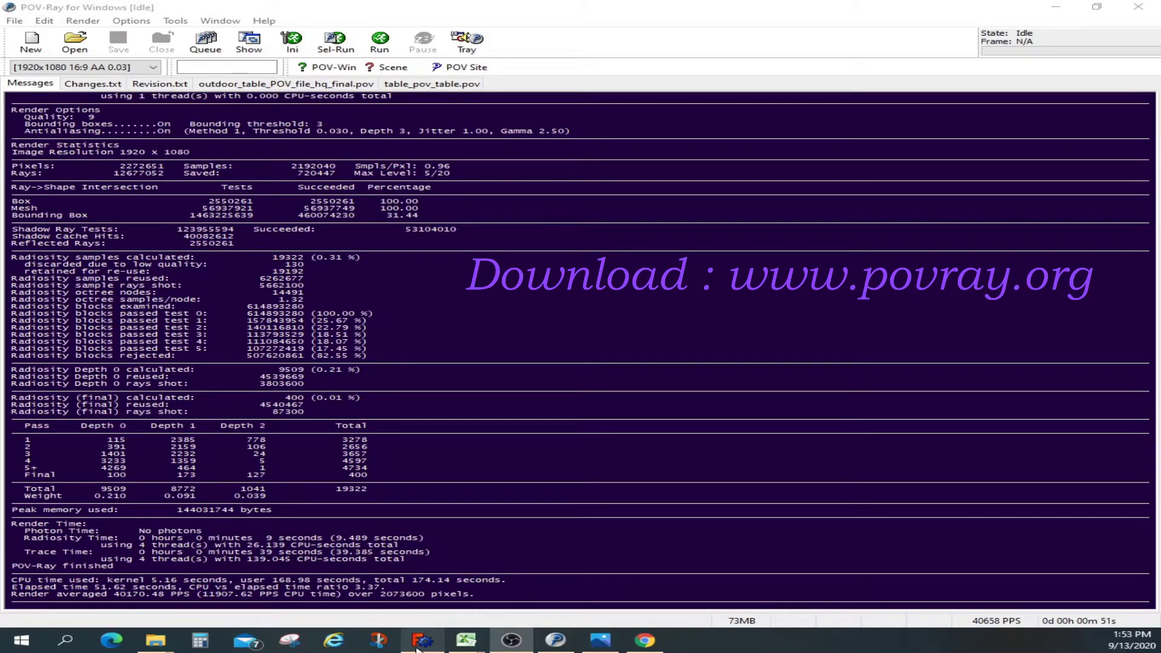
Step: Bring up POV-Ray's Edit Settings/Render dialog for the table_pov_table.pov scene
{"action": "mouse_move", "coordinate": [426, 644]}
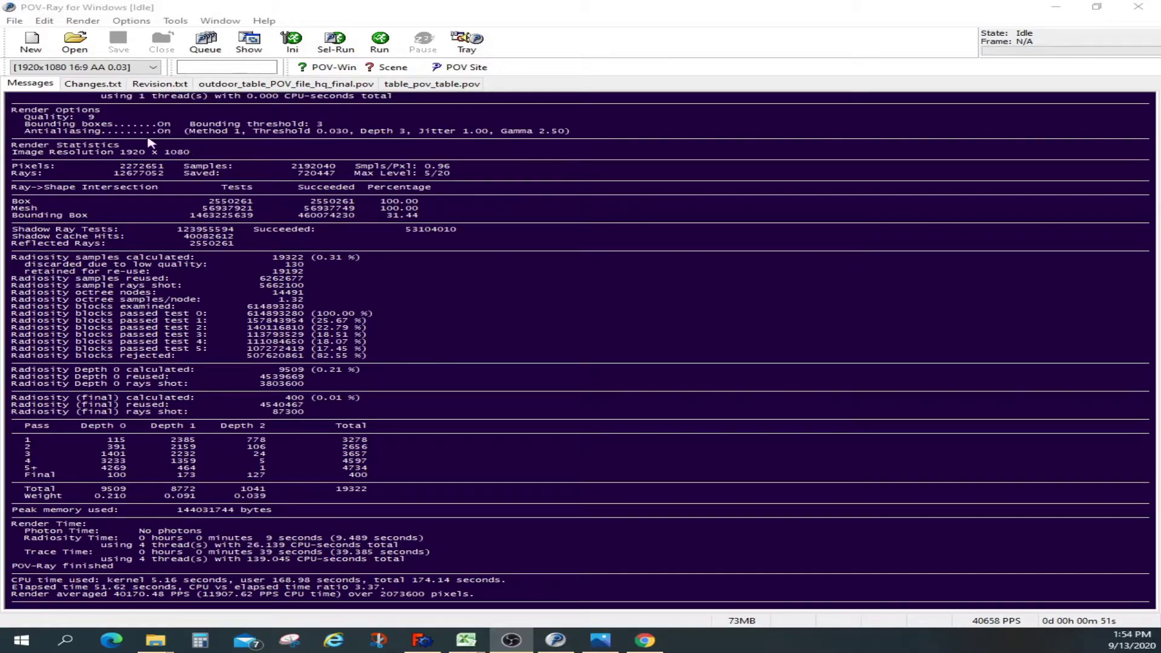
{"action": "left_click", "coordinate": [81, 21]}
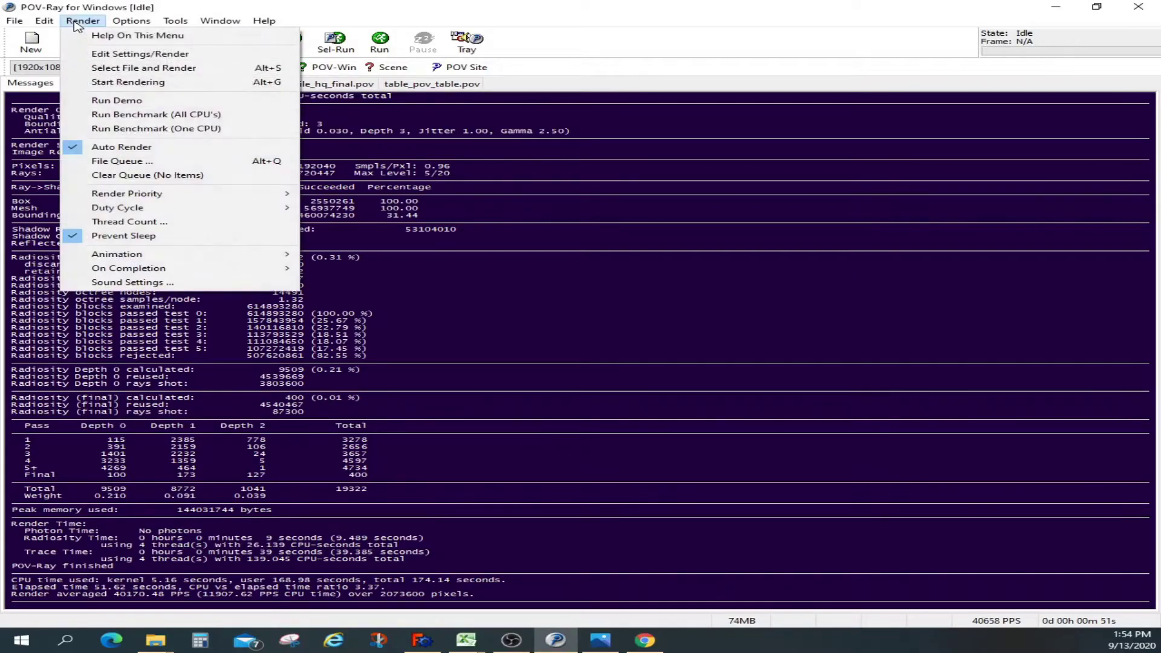
{"action": "left_click", "coordinate": [127, 57]}
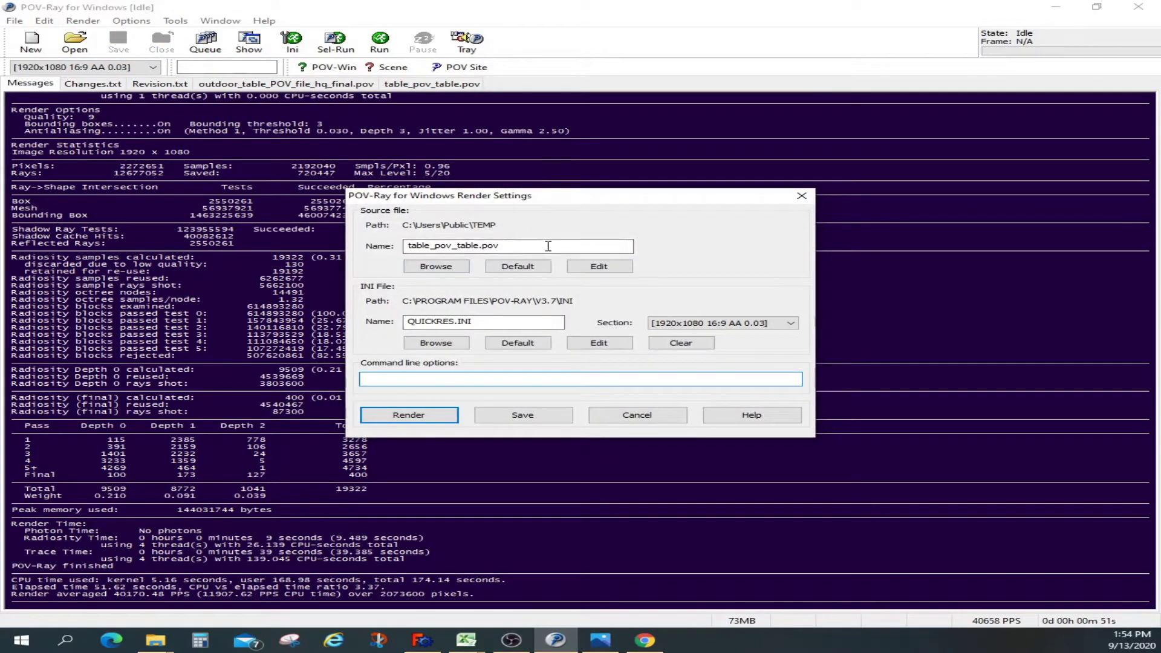